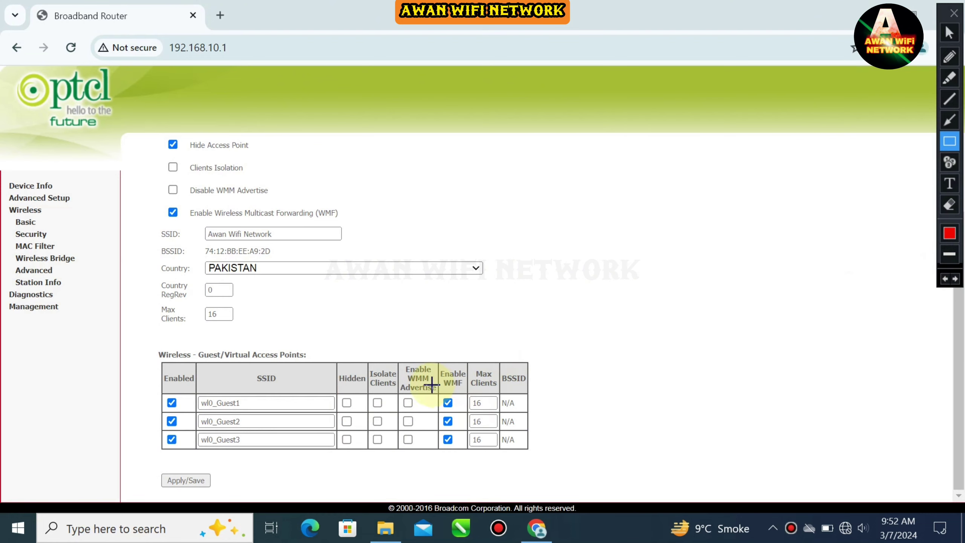
# Save the three enabled guest SSIDs, then view the available Wi-Fi networks
pyautogui.click(952, 33)
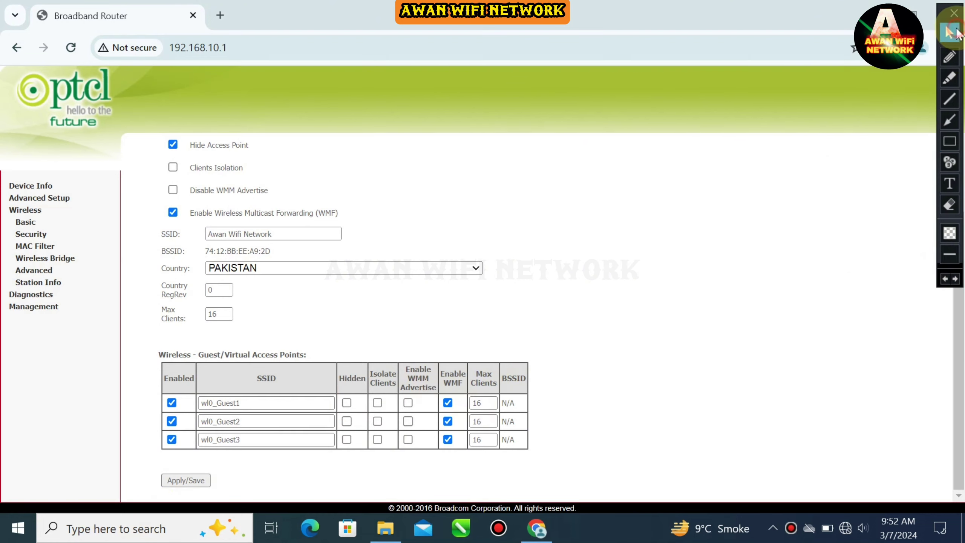
pyautogui.click(202, 479)
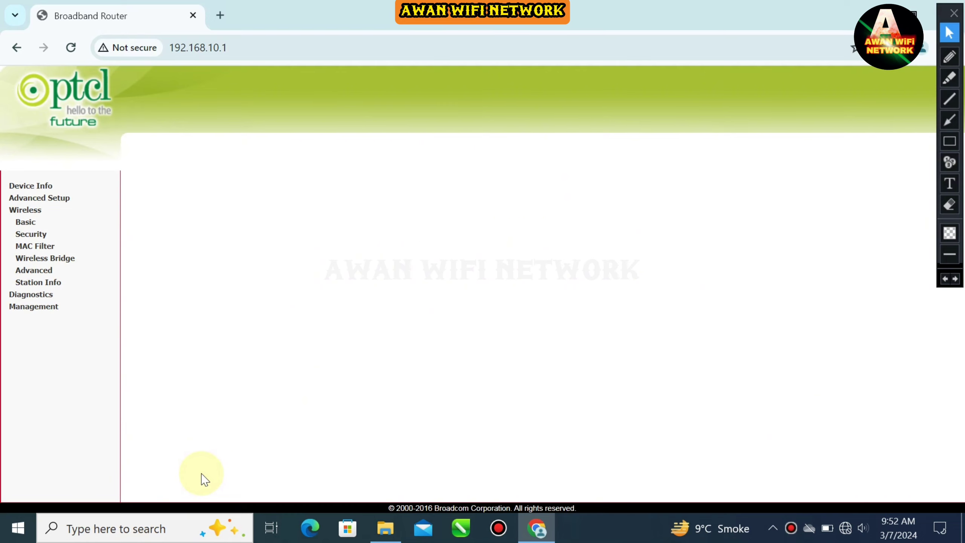
pyautogui.click(846, 528)
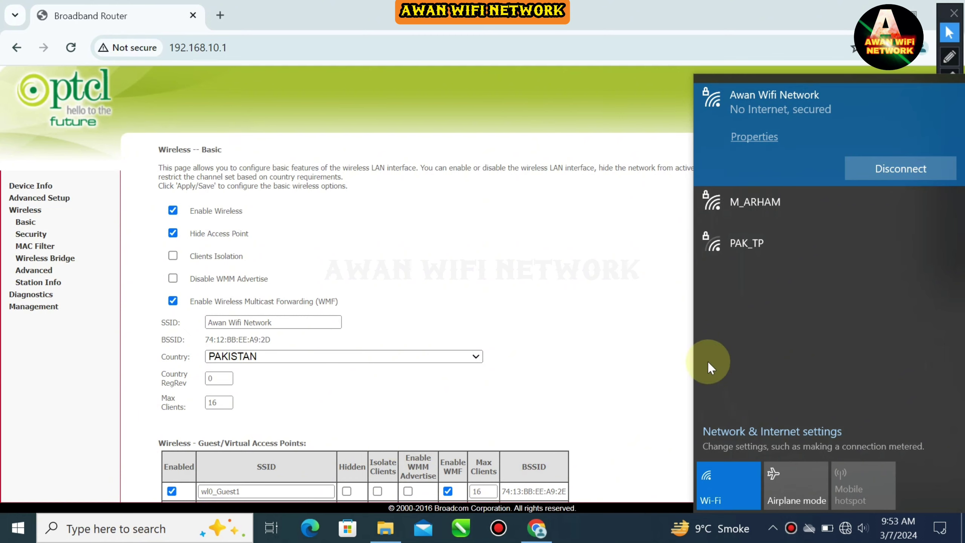
pyautogui.click(662, 324)
pyautogui.scroll(-2, 663, 326)
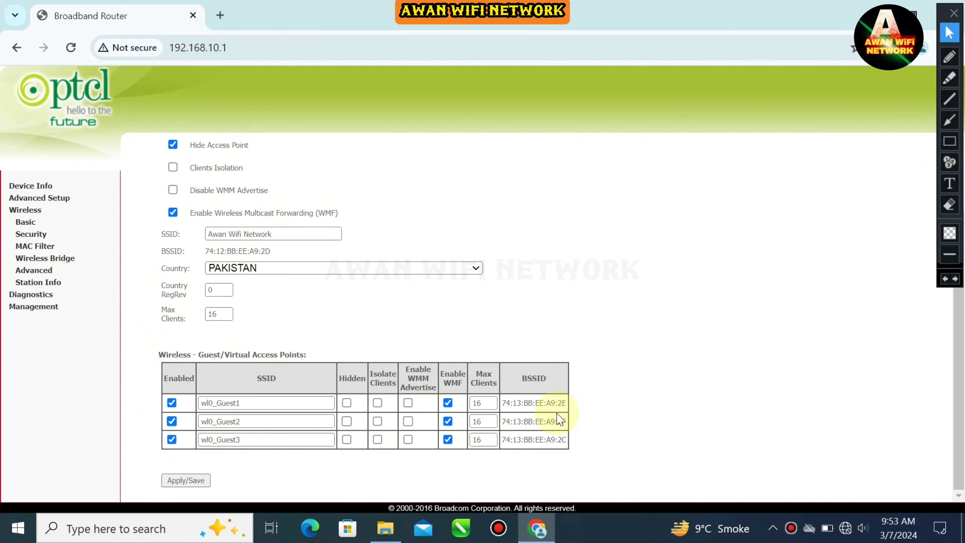
pyautogui.moveTo(501, 402); pyautogui.dragTo(576, 407)
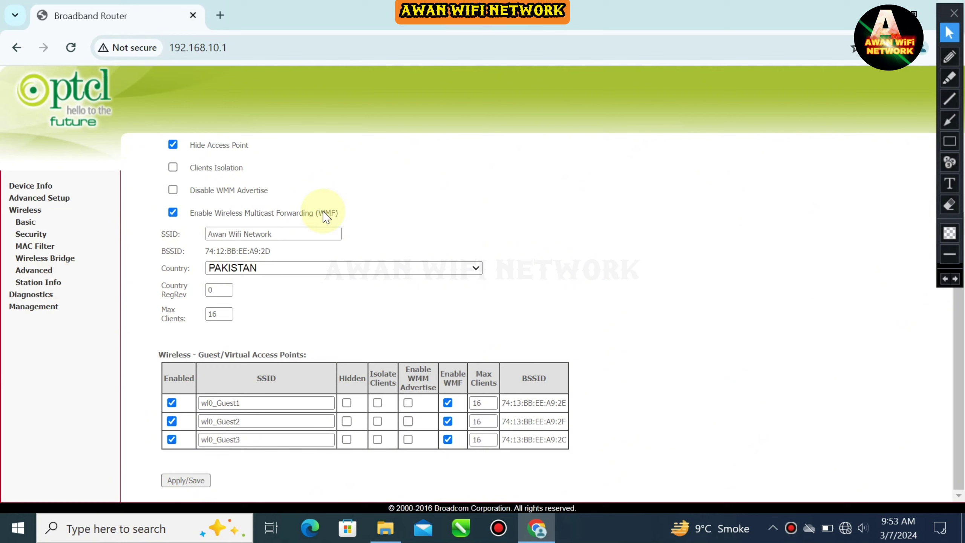
# Go to Wireless Security, where Awan Wifi Network shows WPA2-PSK with AES
pyautogui.click(950, 120)
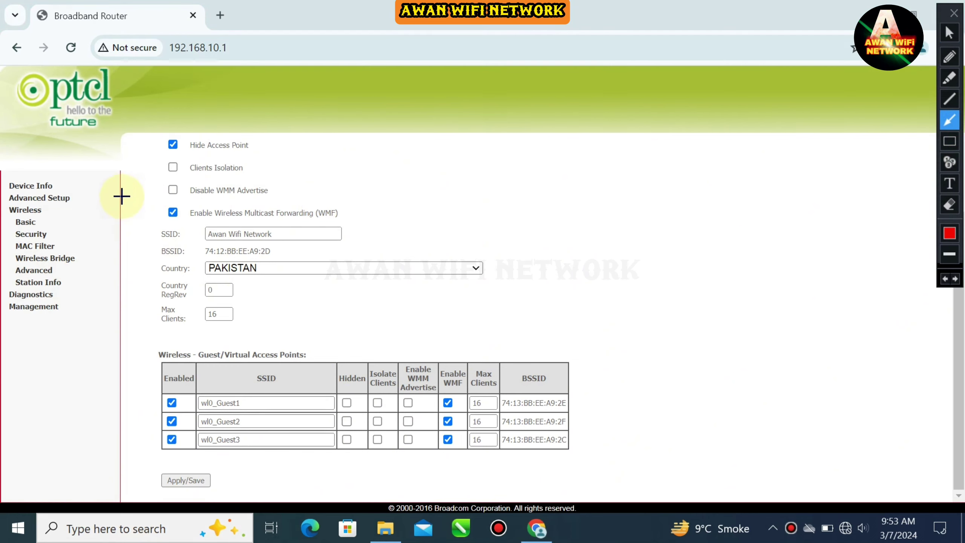
pyautogui.moveTo(140, 154)
pyautogui.mouseDown()
pyautogui.moveTo(19, 240)
pyautogui.moveTo(52, 228)
pyautogui.mouseUp()
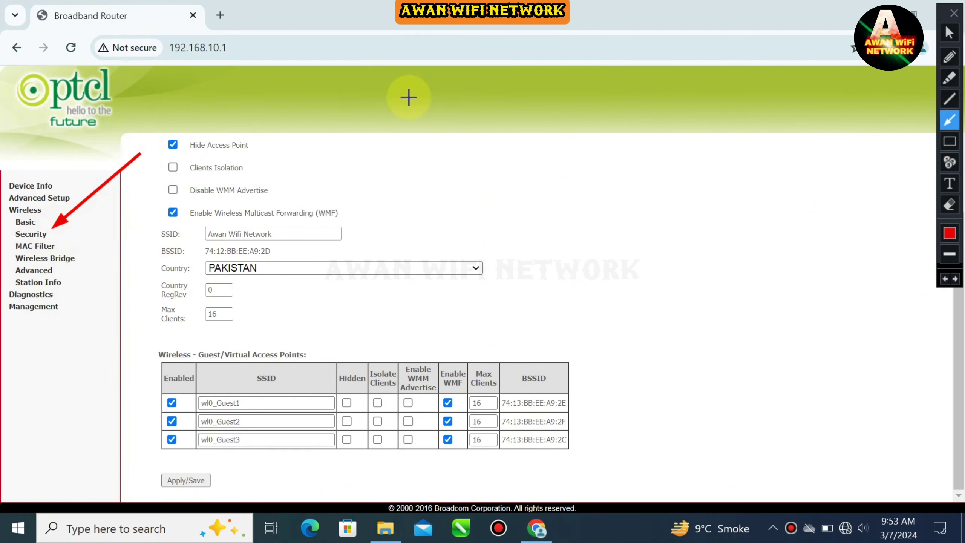
pyautogui.click(949, 34)
pyautogui.click(31, 234)
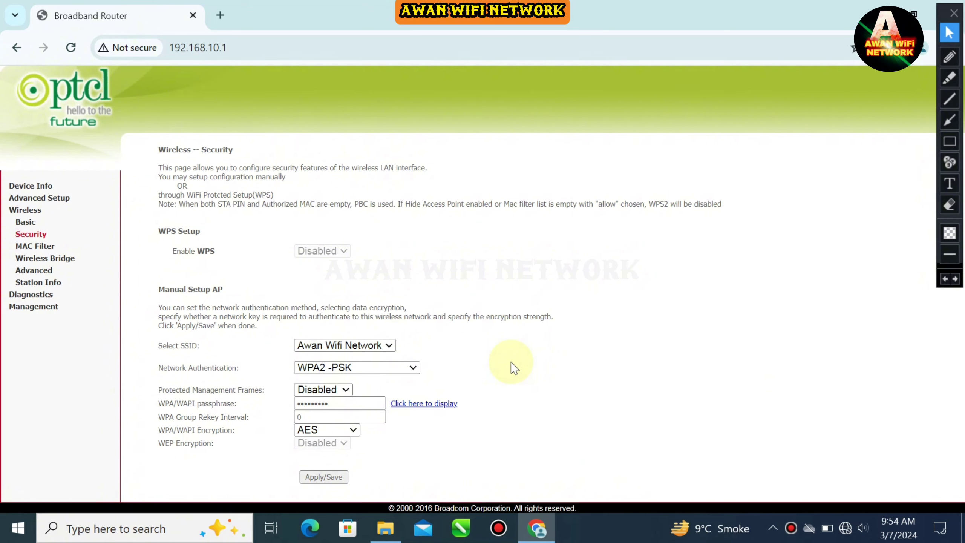
# Expand Select SSID to list Awan Wifi Network, wl0_Guest1, wl0_Guest2 and wl0_Guest3
pyautogui.click(958, 145)
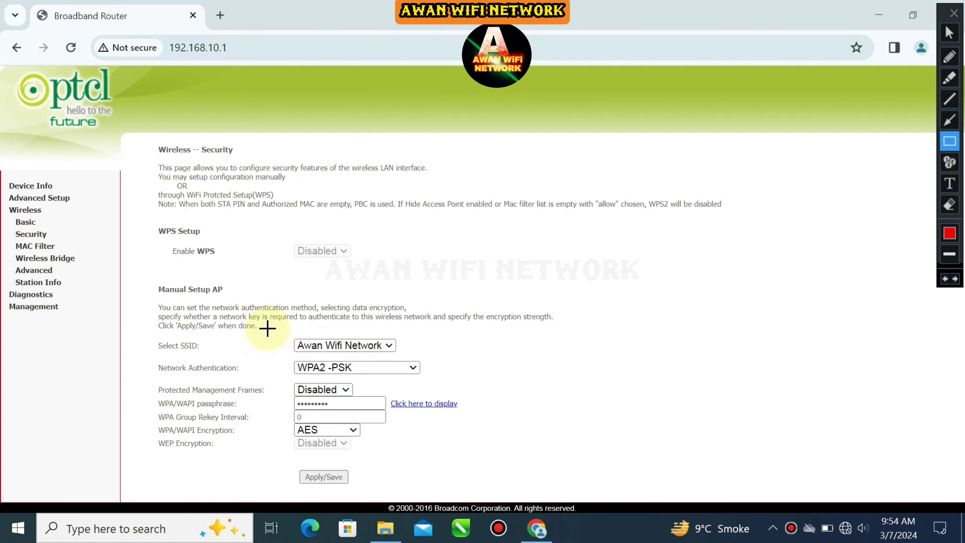
pyautogui.moveTo(268, 328); pyautogui.dragTo(419, 358)
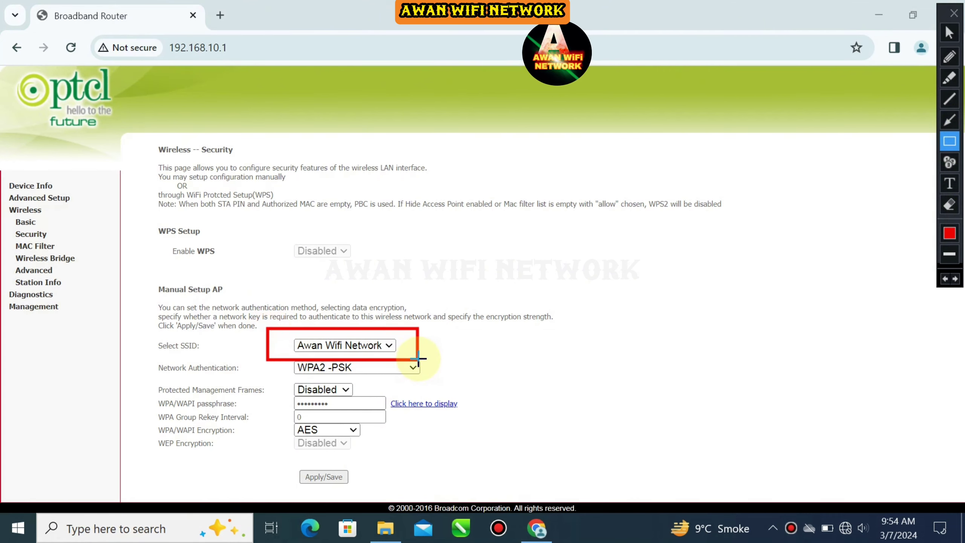
pyautogui.click(944, 279)
pyautogui.click(389, 345)
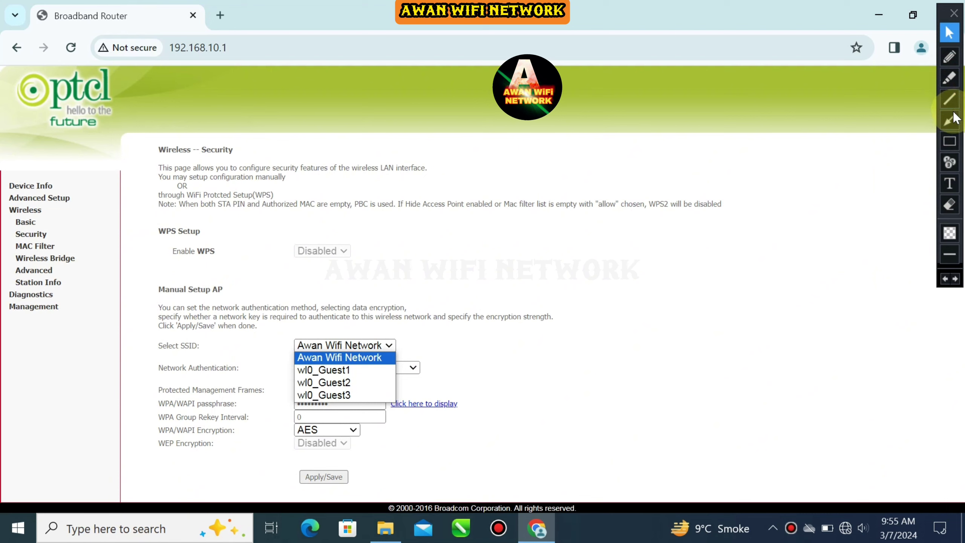
# Select wl0_Guest1 as the SSID to secure
pyautogui.click(340, 357)
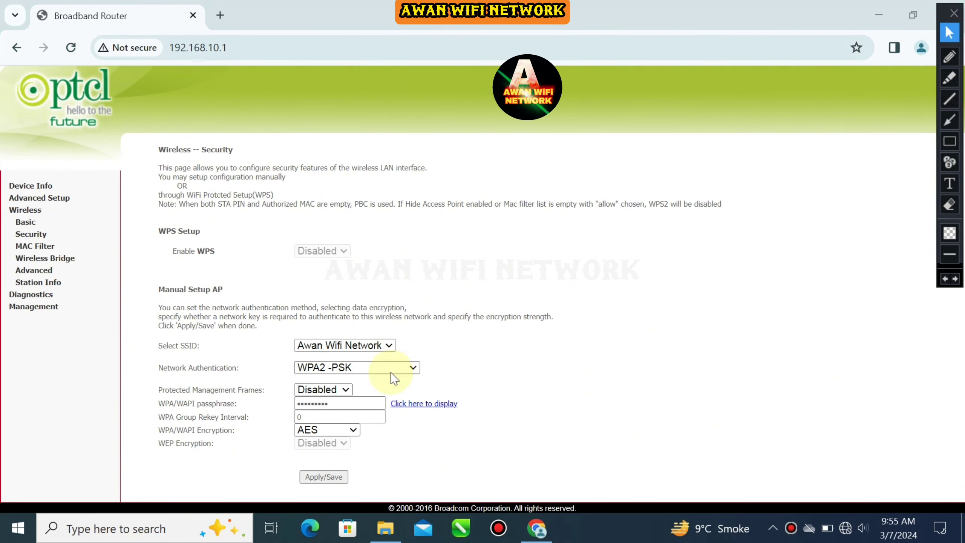
pyautogui.click(371, 345)
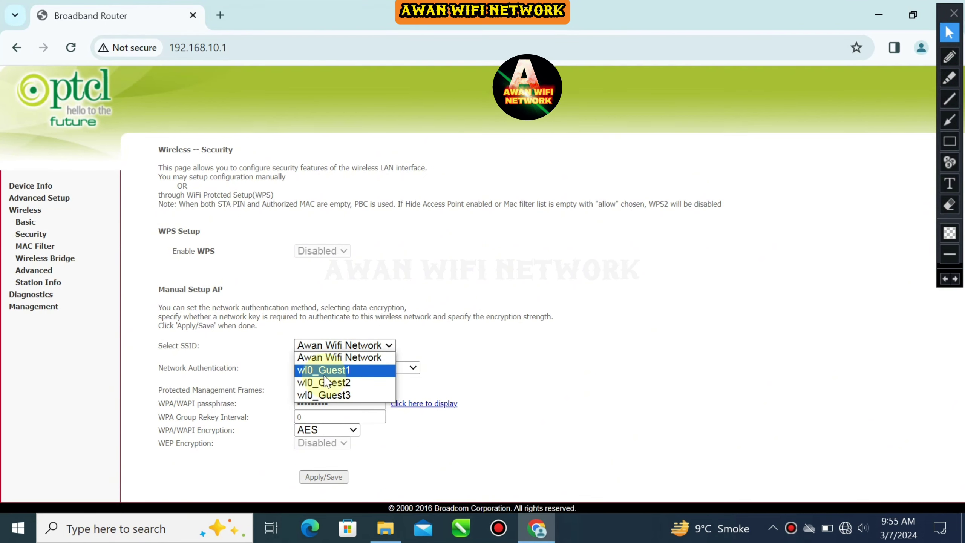
pyautogui.click(325, 371)
pyautogui.click(950, 141)
pyautogui.moveTo(457, 340)
pyautogui.mouseDown()
pyautogui.moveTo(276, 393)
pyautogui.moveTo(269, 384)
pyautogui.mouseUp()
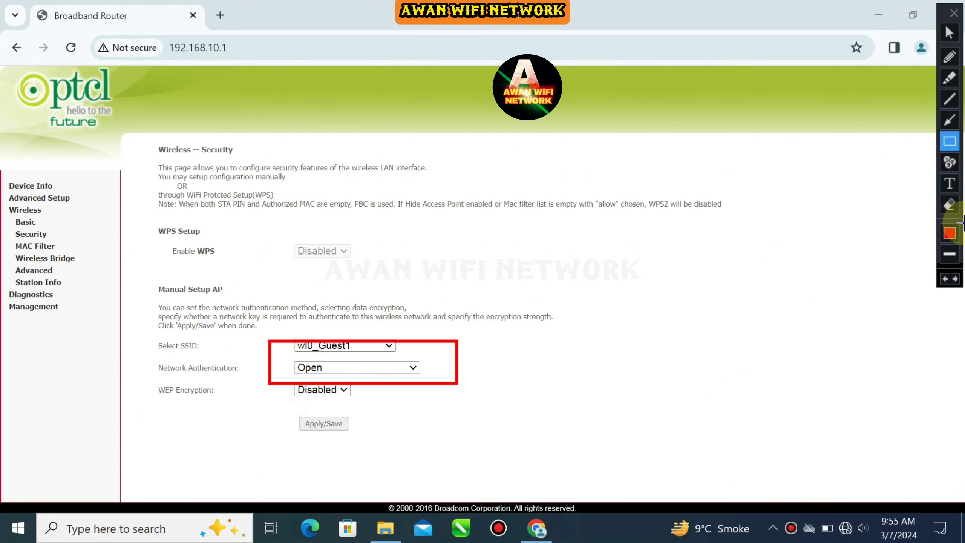
pyautogui.click(950, 205)
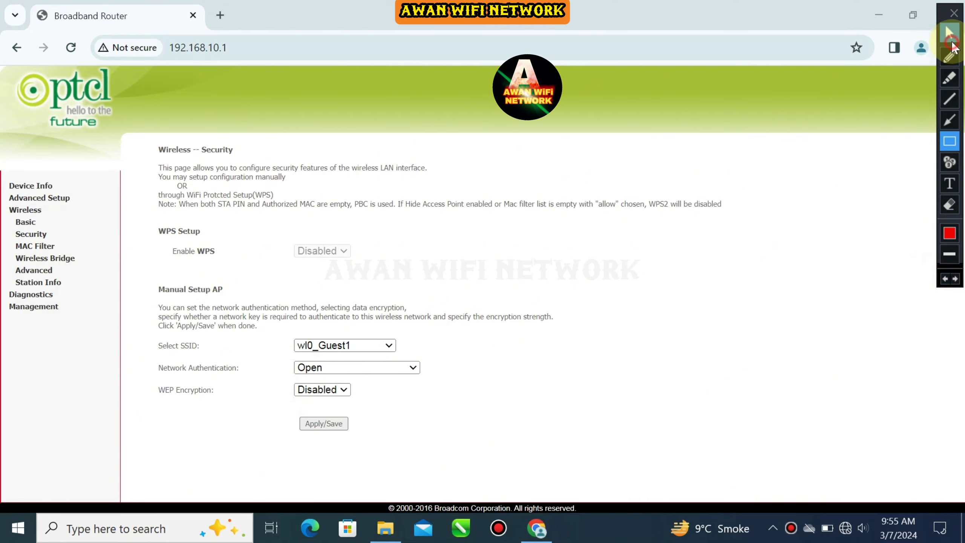
pyautogui.click(952, 41)
# Set wl0_Guest1 to WPA2-PSK, enter its WPA passphrase and display it
pyautogui.click(403, 369)
pyautogui.click(342, 426)
pyautogui.click(339, 404)
pyautogui.write('1234567890')
pyautogui.click(424, 404)
# Close the passphrase popup and apply wl0_Guest1's WPA2-PSK security settings
pyautogui.moveTo(252, 77); pyautogui.dragTo(144, 80)
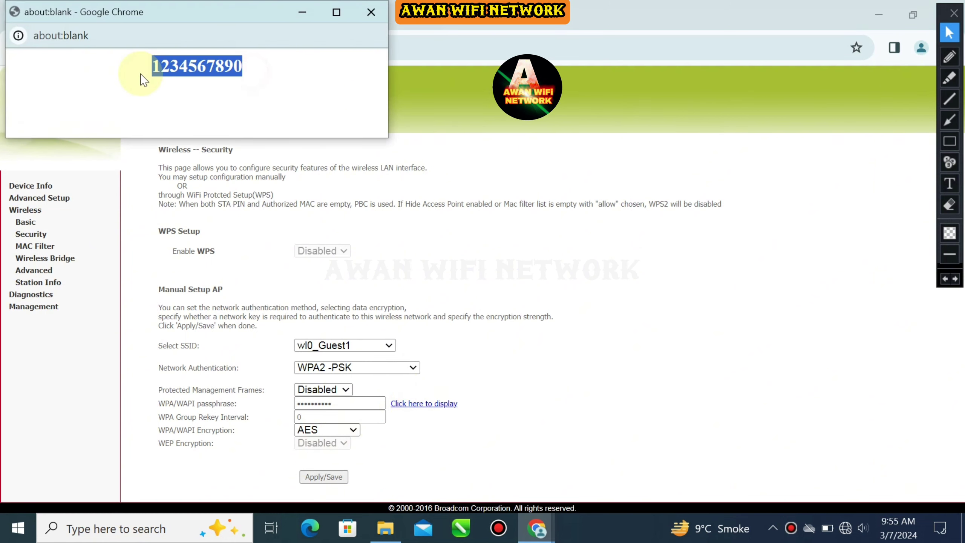
pyautogui.click(372, 12)
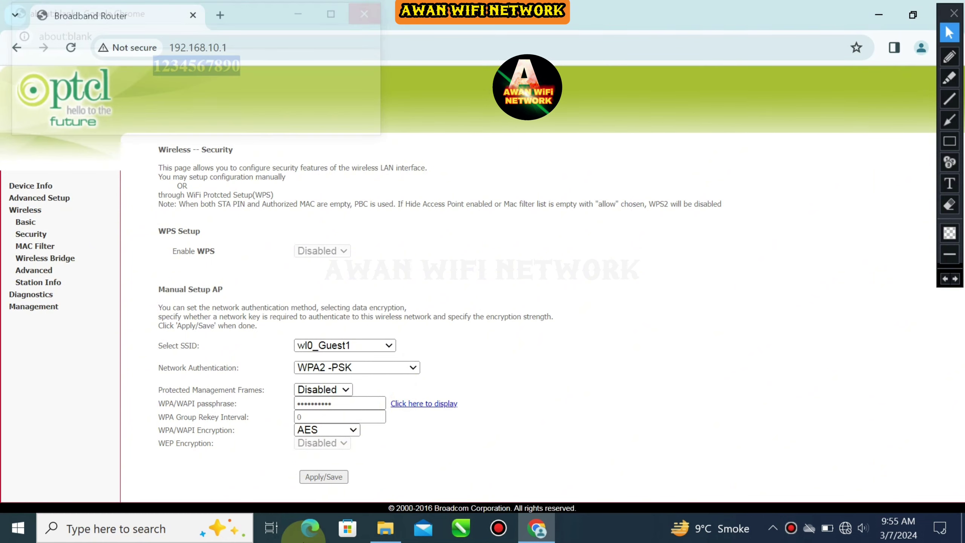
pyautogui.click(324, 478)
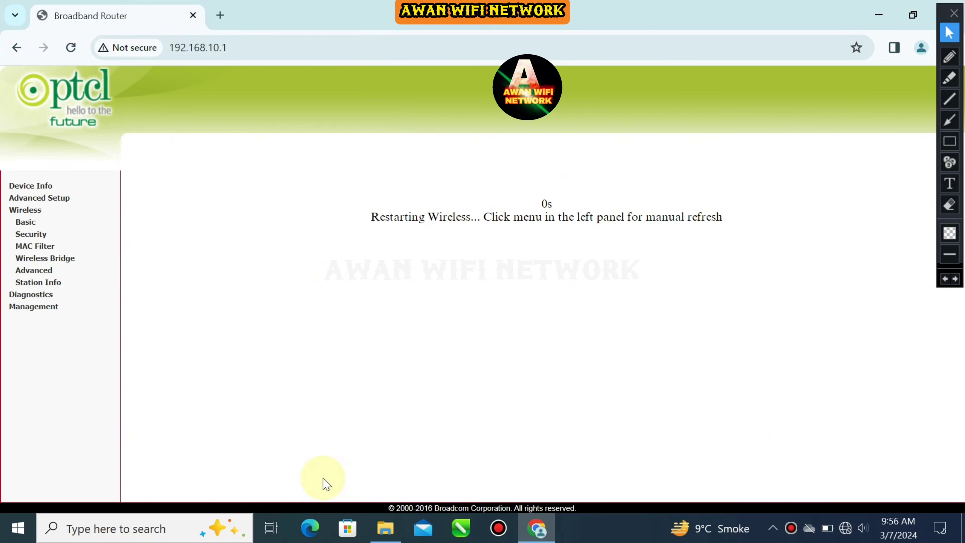
# After the wireless restart, check the Wi-Fi list for wl0_Guest1, wl0_Guest2 and wl0_Guest3
pyautogui.click(845, 528)
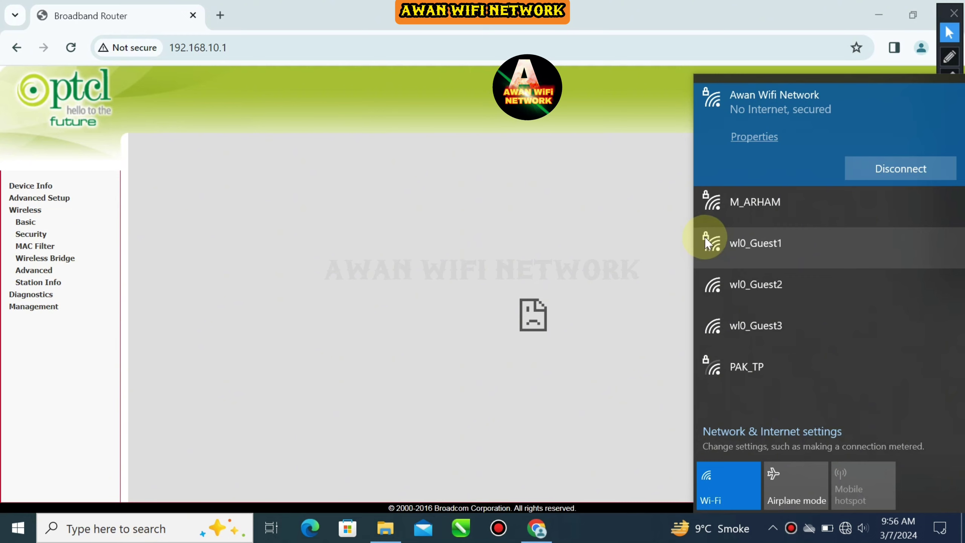
# Try joining wl0_Guest1, cancel at the key prompt, and check wl0_Guest2's security
pyautogui.click(731, 247)
pyautogui.click(926, 259)
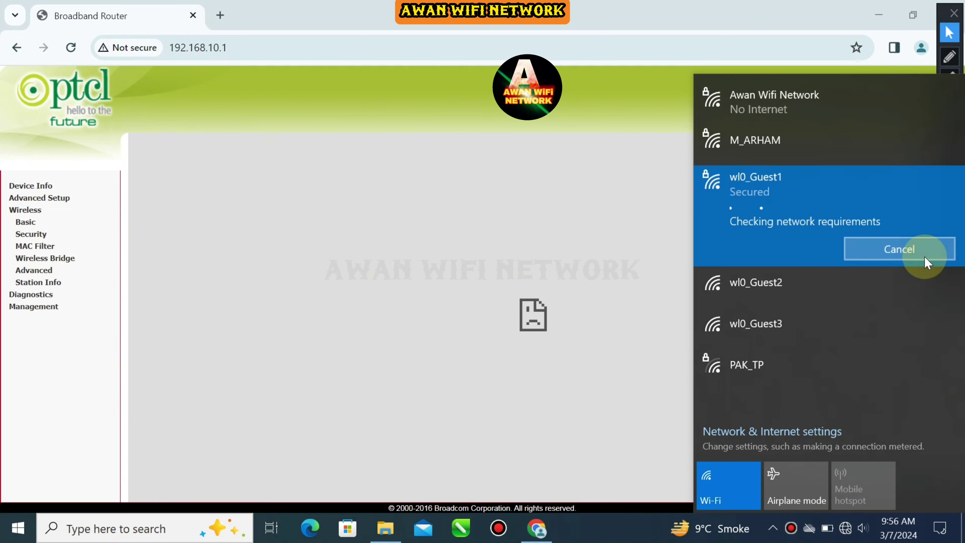
pyautogui.click(919, 265)
pyautogui.click(744, 237)
pyautogui.click(371, 252)
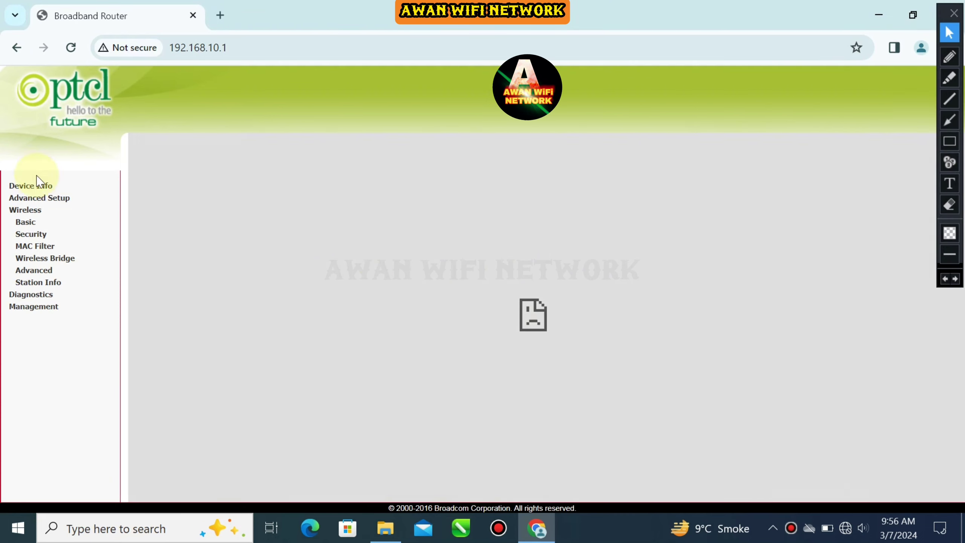
# Reload the router's wireless pages, recheck the Wi-Fi list, and open Wireless Bridge settings
pyautogui.click(23, 235)
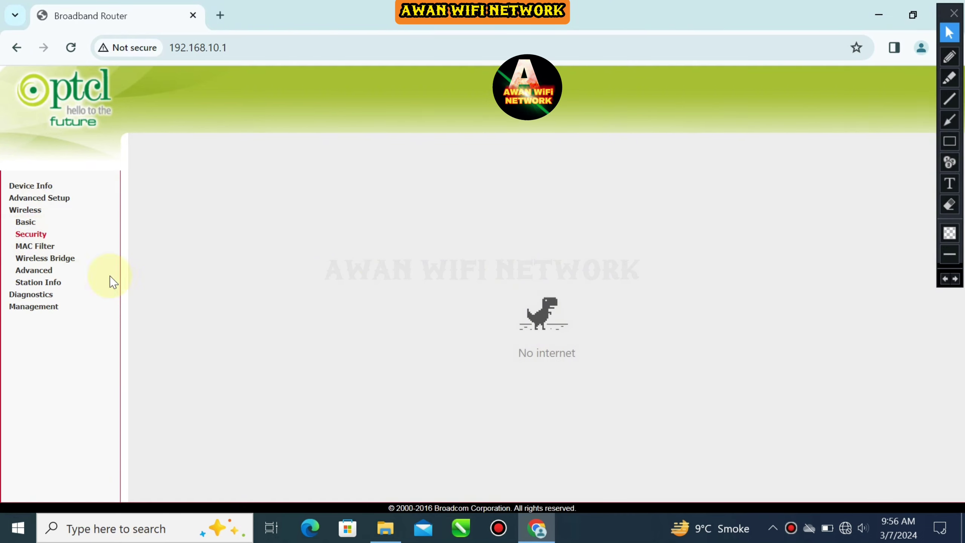
pyautogui.click(19, 235)
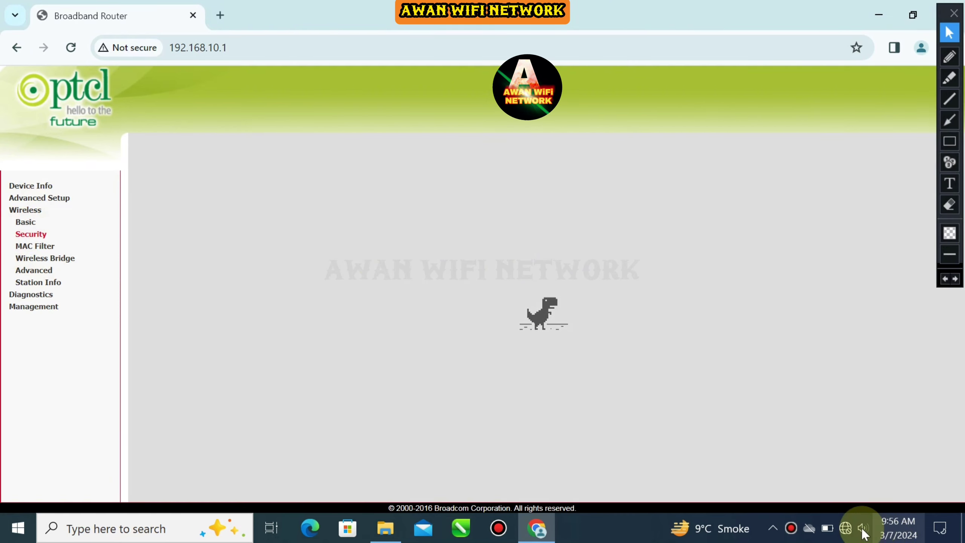
pyautogui.click(846, 529)
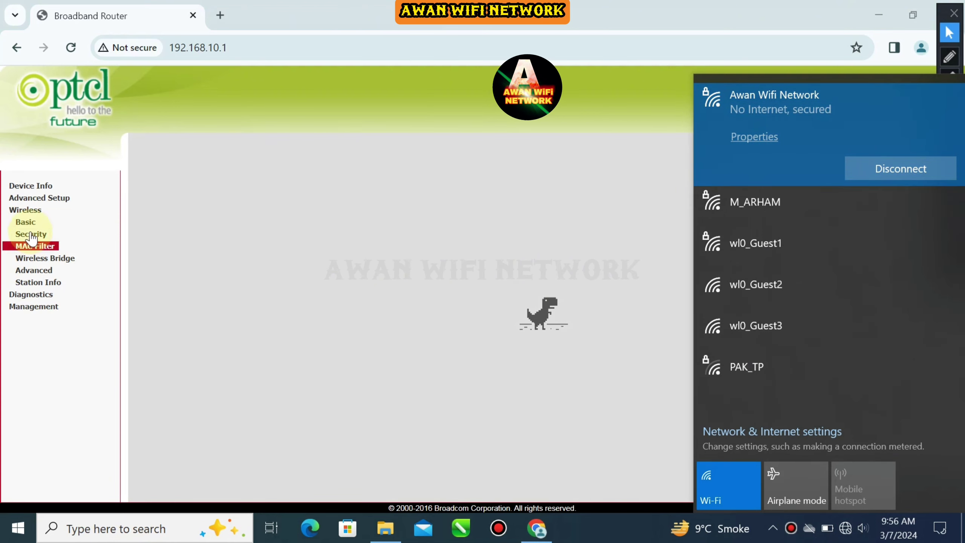
pyautogui.click(39, 260)
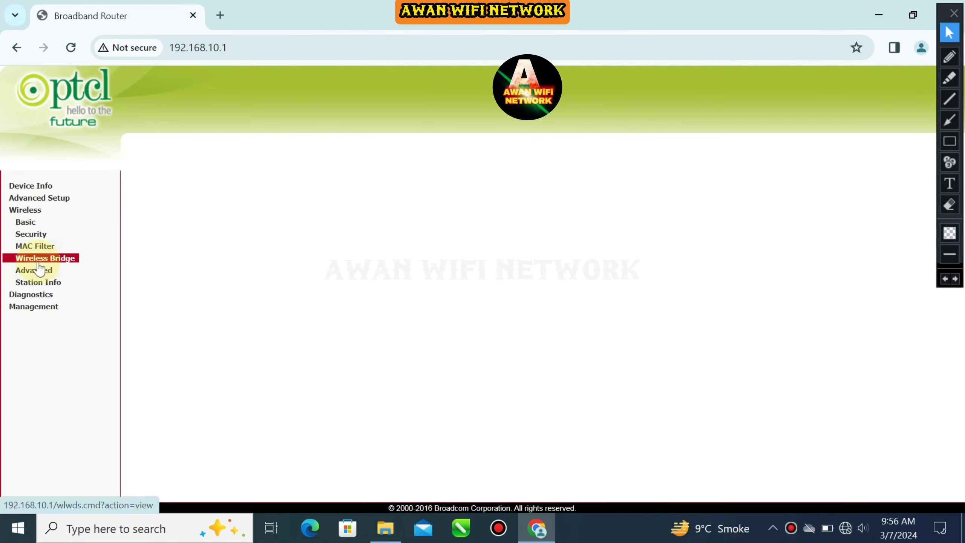
# On Wireless Security, set wl0_Guest2 to WPA2-PSK authentication
pyautogui.click(32, 234)
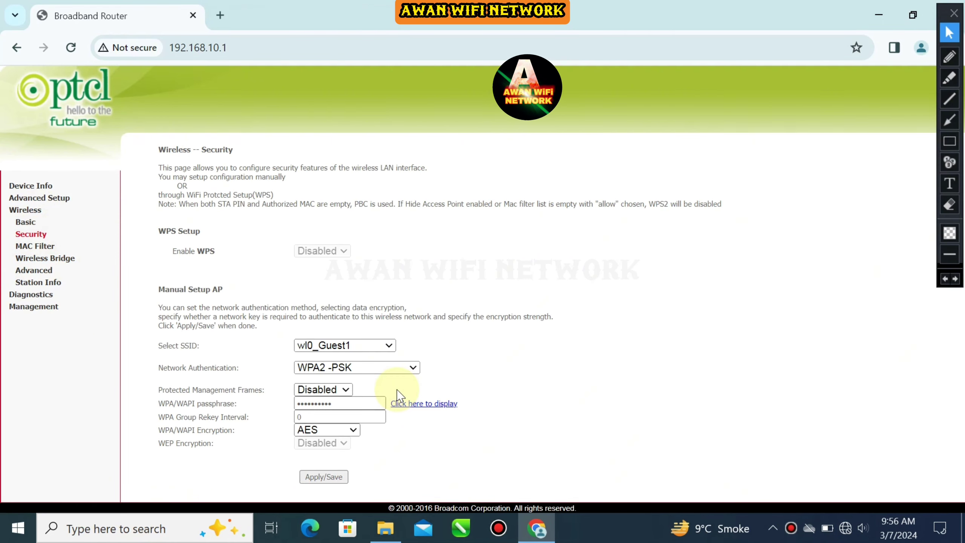
pyautogui.click(388, 345)
pyautogui.click(342, 383)
pyautogui.click(357, 368)
pyautogui.click(323, 429)
# Verify wl0_Guest2's passphrase by displaying it in plain text, then close the preview
pyautogui.click(343, 404)
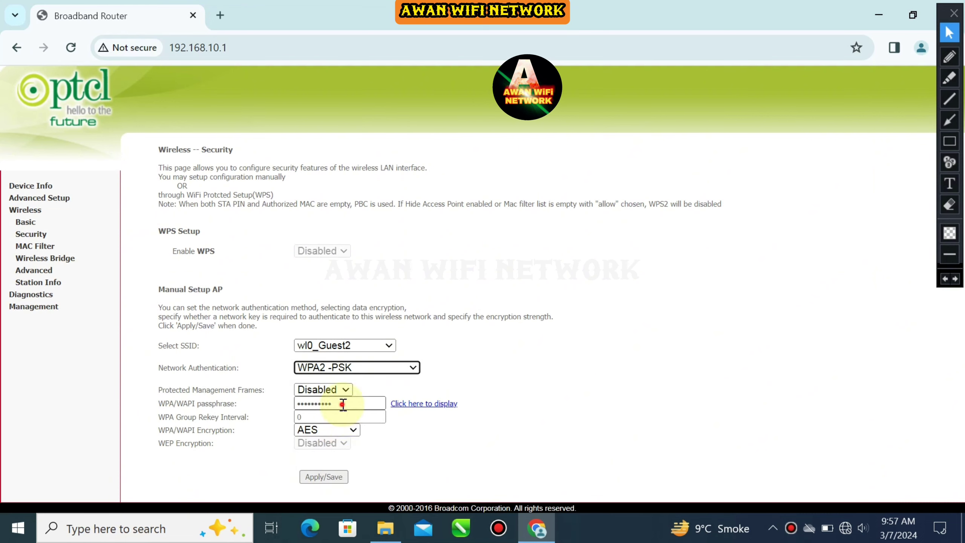
pyautogui.doubleClick(344, 404)
pyautogui.click(336, 403)
pyautogui.doubleClick(334, 404)
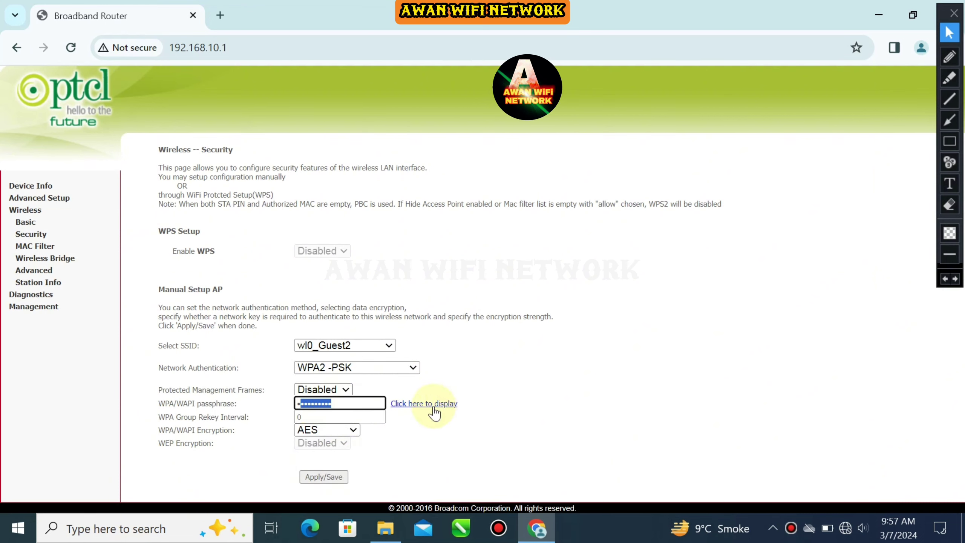
pyautogui.click(403, 404)
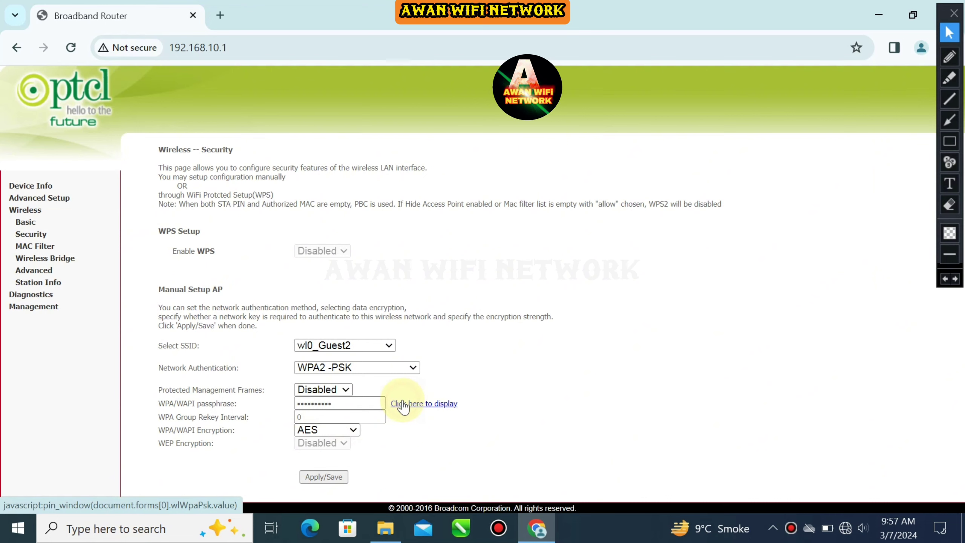
pyautogui.moveTo(254, 66); pyautogui.dragTo(163, 67)
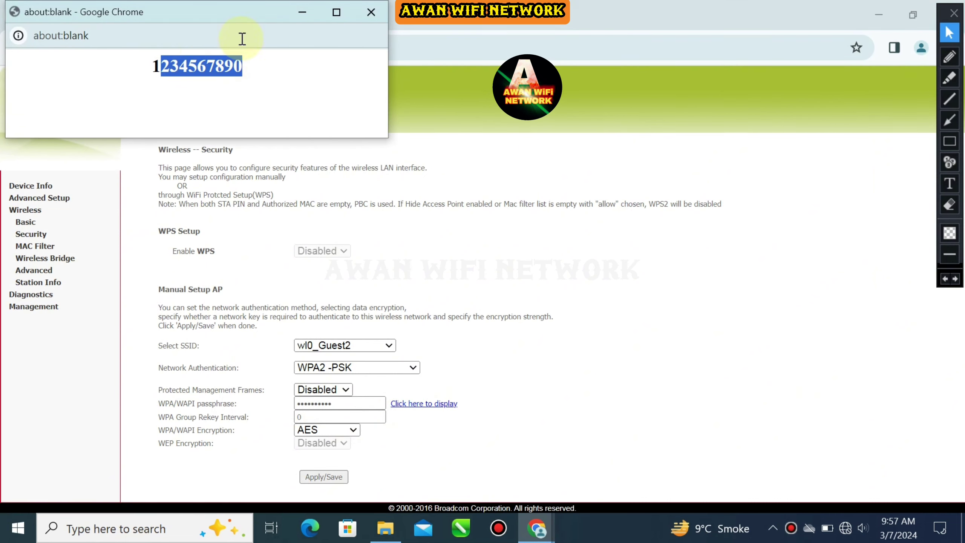
pyautogui.click(368, 12)
# Switch to wl0_Guest3 and change its authentication from Open to WPA2-PSK
pyautogui.click(361, 344)
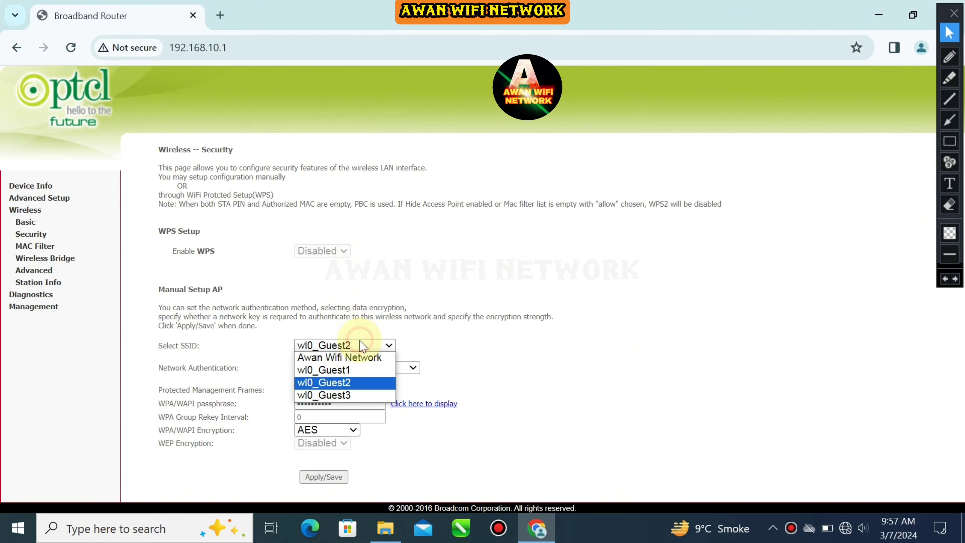
pyautogui.click(359, 395)
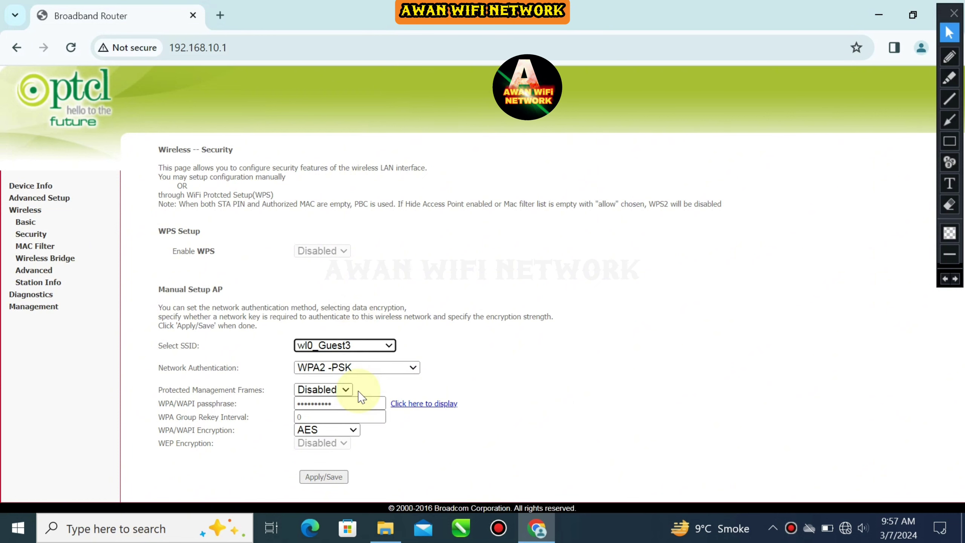
pyautogui.click(365, 368)
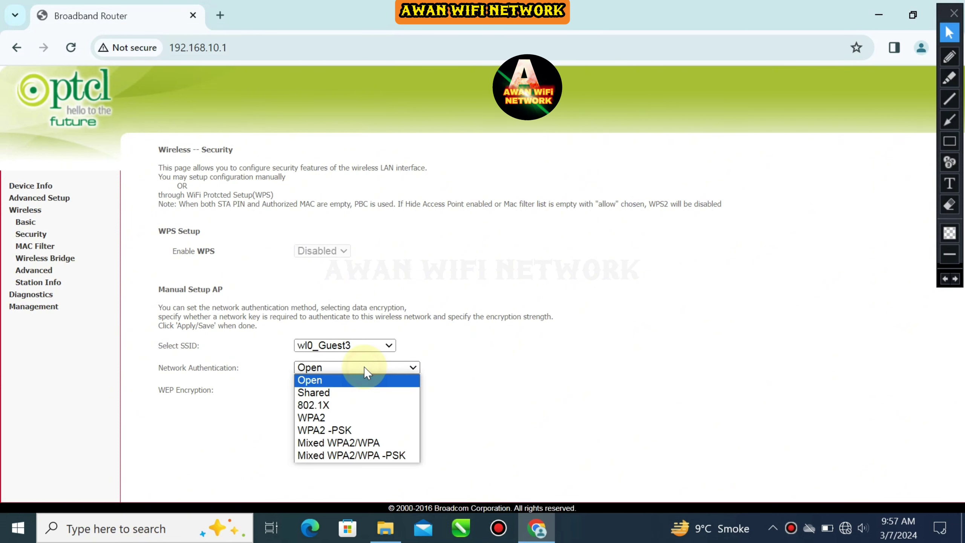
pyautogui.click(342, 430)
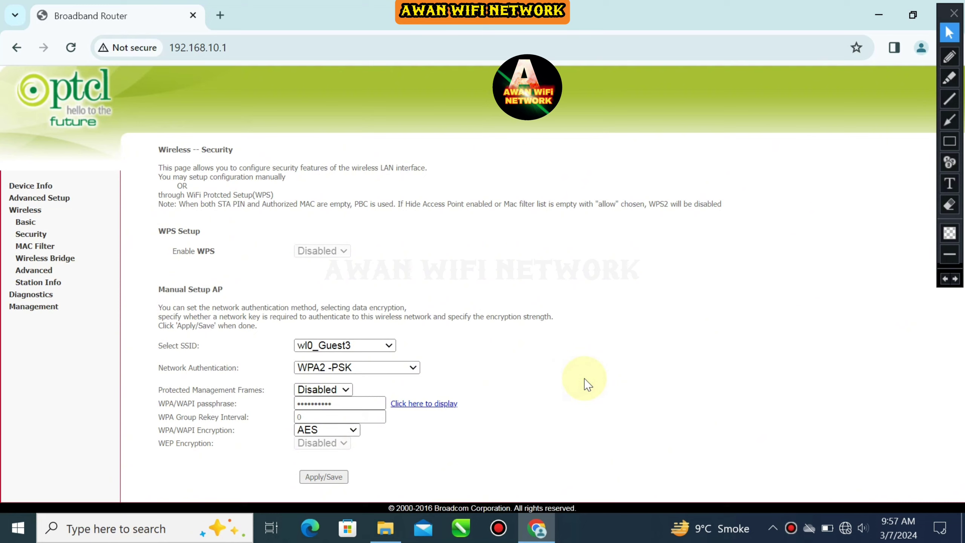